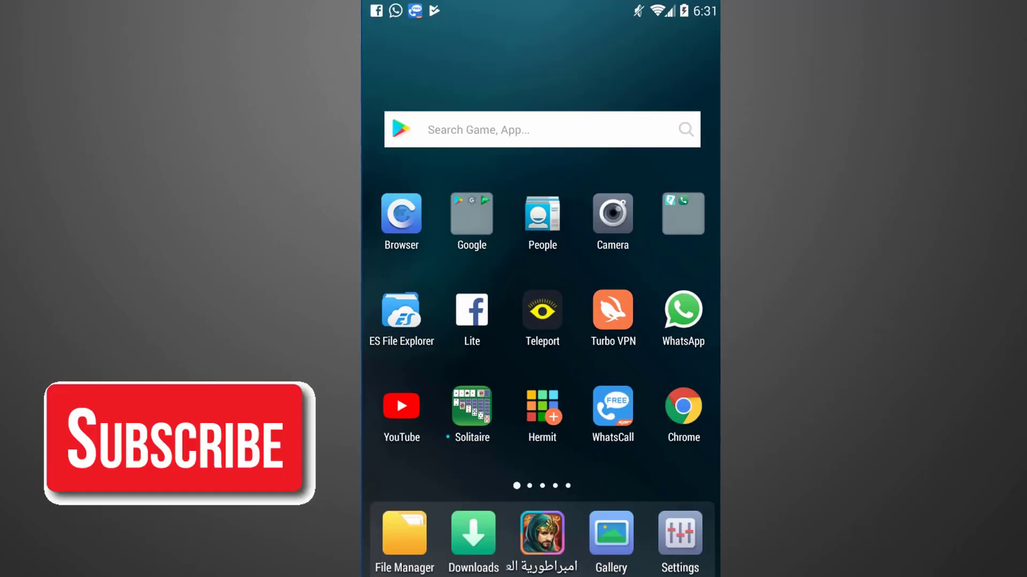
# - Swipe across the Android home screen app grid without opening any app
pyautogui.moveTo(527, 286); pyautogui.dragTo(500, 260)
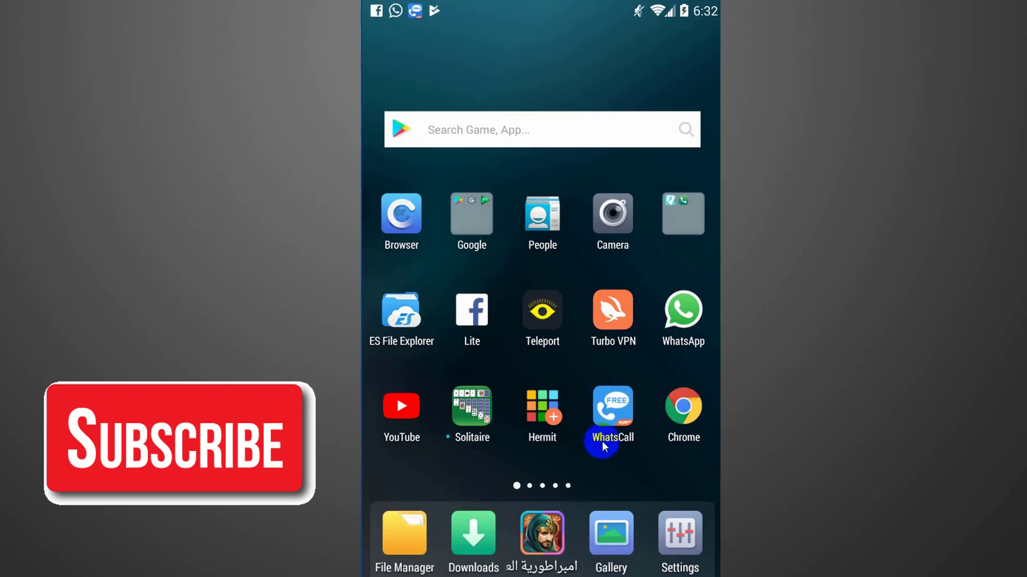
# - Open Gallery, delete the twelve selected albums with confirmation, and return to the home screen
pyautogui.click(608, 522)
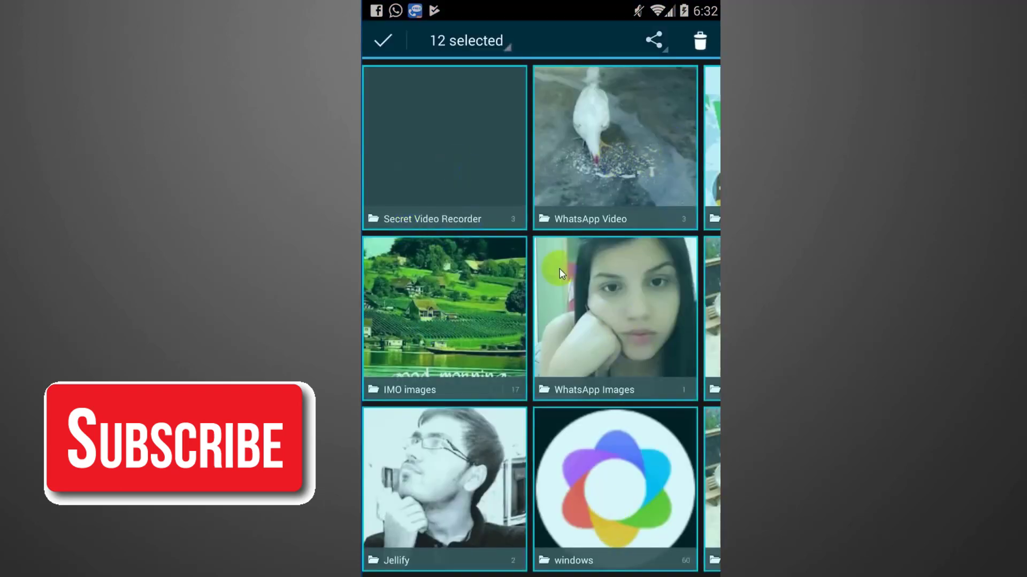
pyautogui.moveTo(610, 269); pyautogui.dragTo(509, 256)
pyautogui.click(698, 50)
pyautogui.click(698, 42)
pyautogui.click(598, 322)
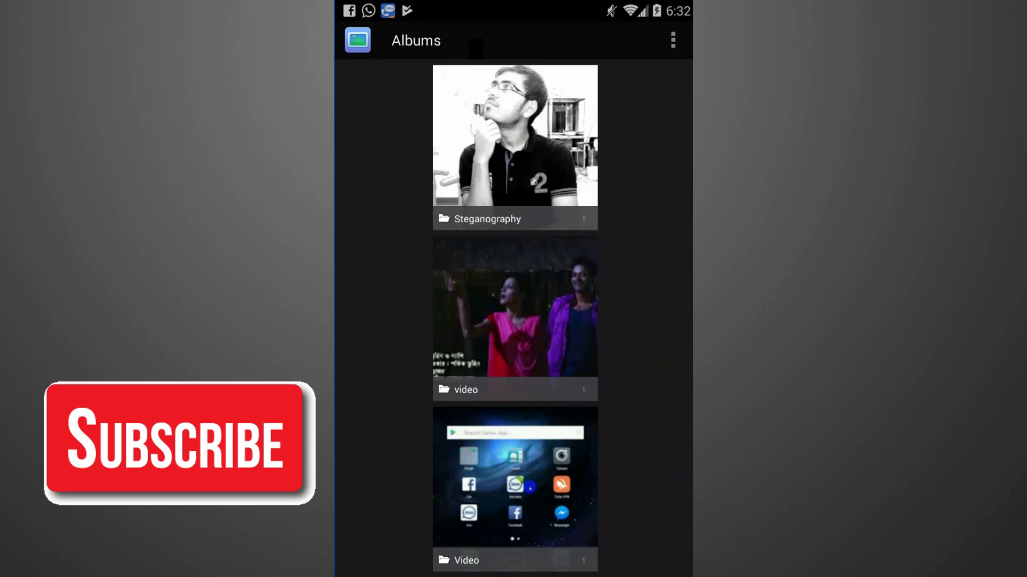
pyautogui.press('Home')
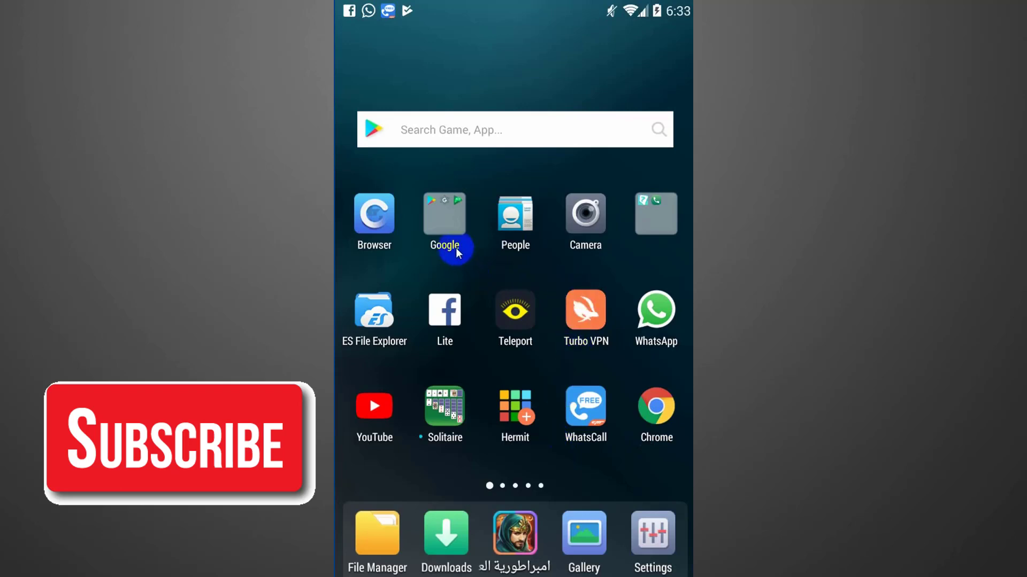
# - Find the DiskDigger photo recovery app page in the Play Store from the Google folder
pyautogui.click(450, 233)
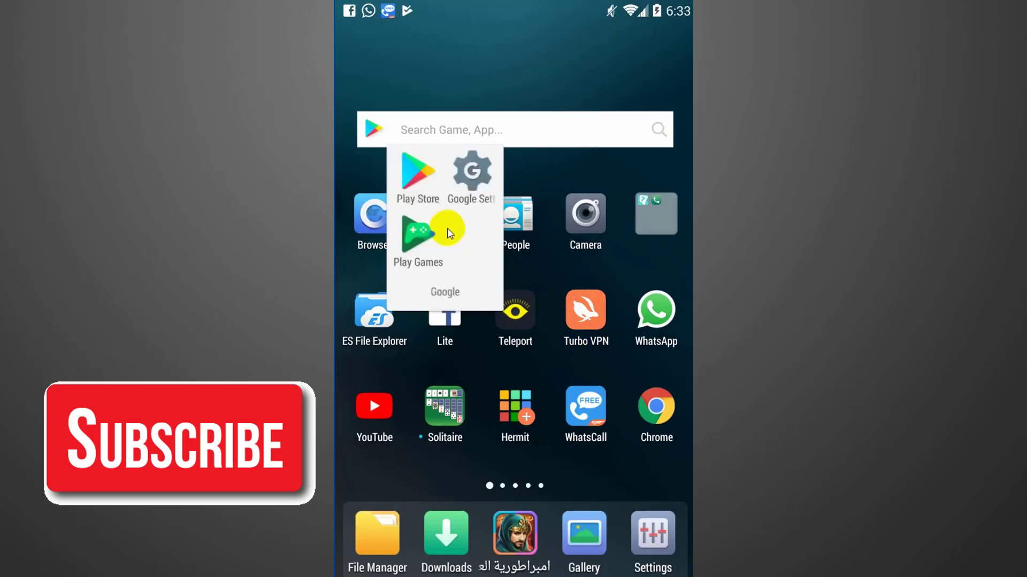
pyautogui.click(423, 186)
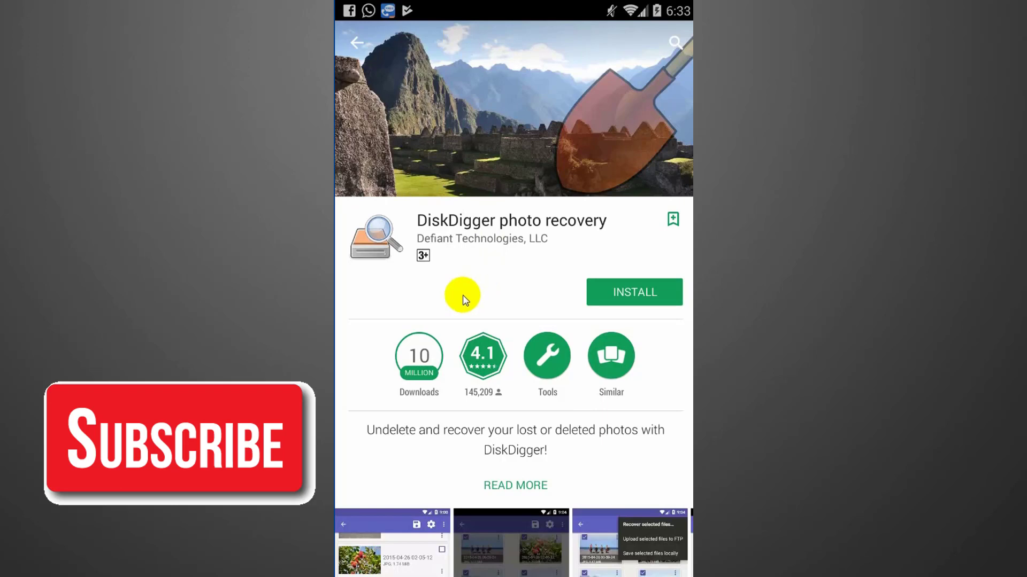
pyautogui.click(407, 67)
pyautogui.click(358, 42)
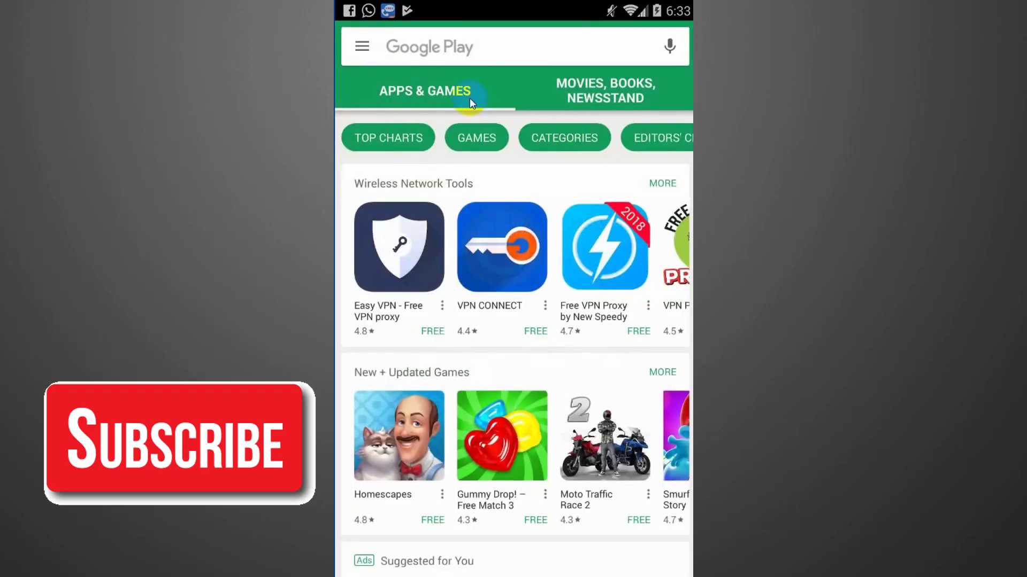
pyautogui.click(445, 46)
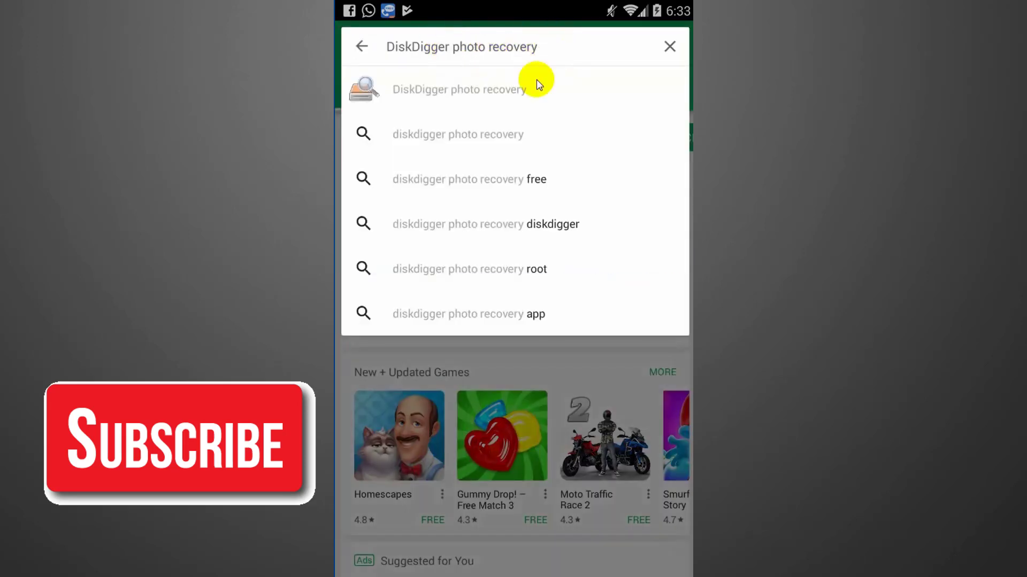
pyautogui.click(486, 94)
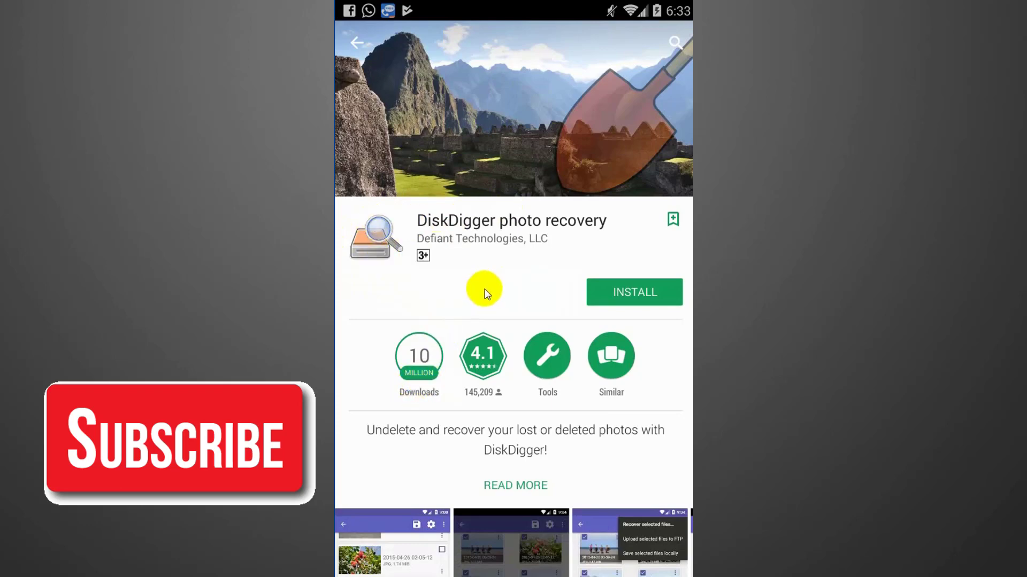
# - Install DiskDigger photo recovery, accepting its permissions, and launch it
pyautogui.click(638, 293)
pyautogui.click(607, 370)
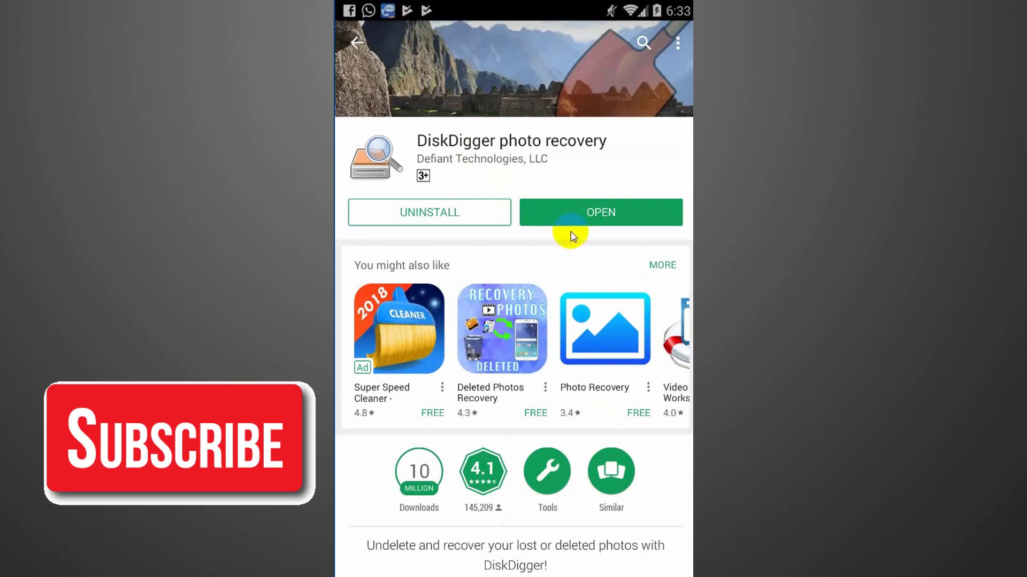
pyautogui.click(595, 215)
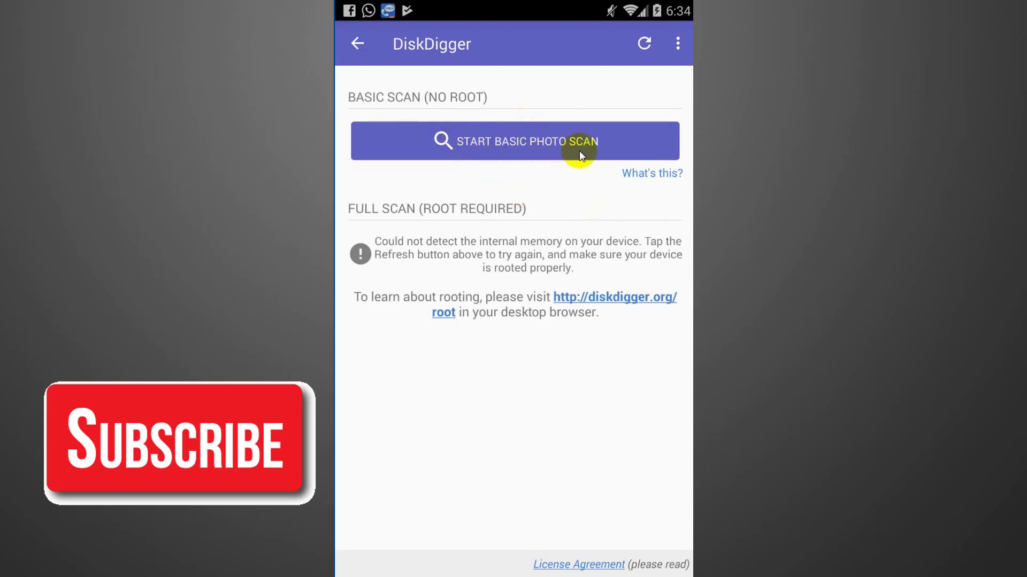
# - Run DiskDigger's basic photo scan, dismiss the tips overlay, and pause at 133 JPGs
pyautogui.click(518, 136)
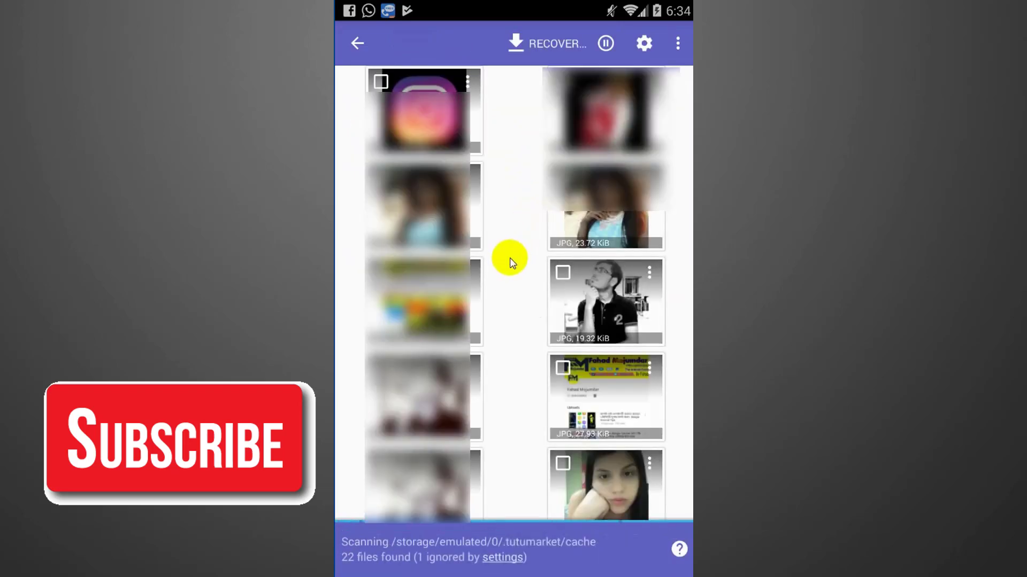
pyautogui.scroll(-10, 511, 259)
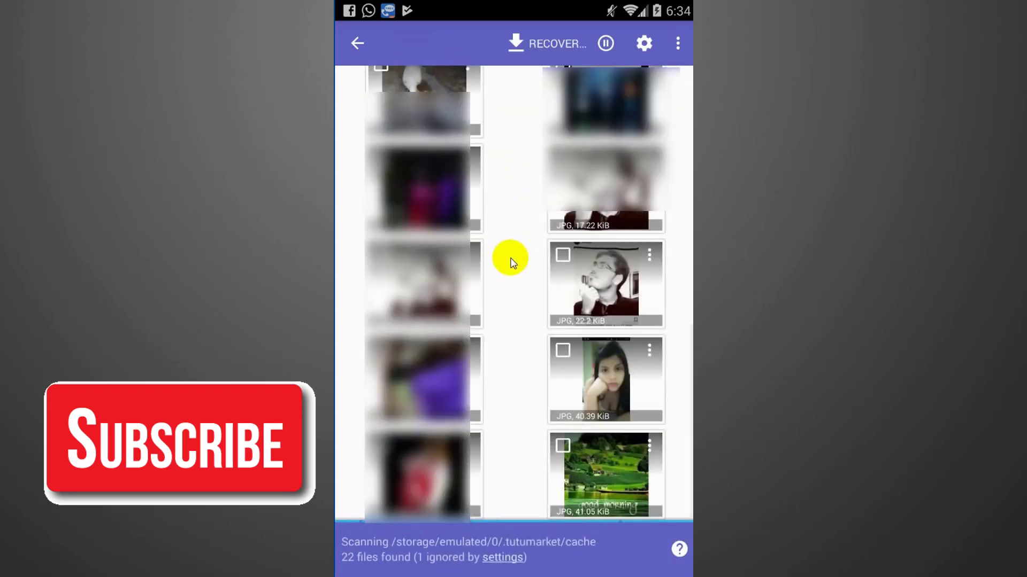
pyautogui.moveTo(511, 259); pyautogui.dragTo(493, 413)
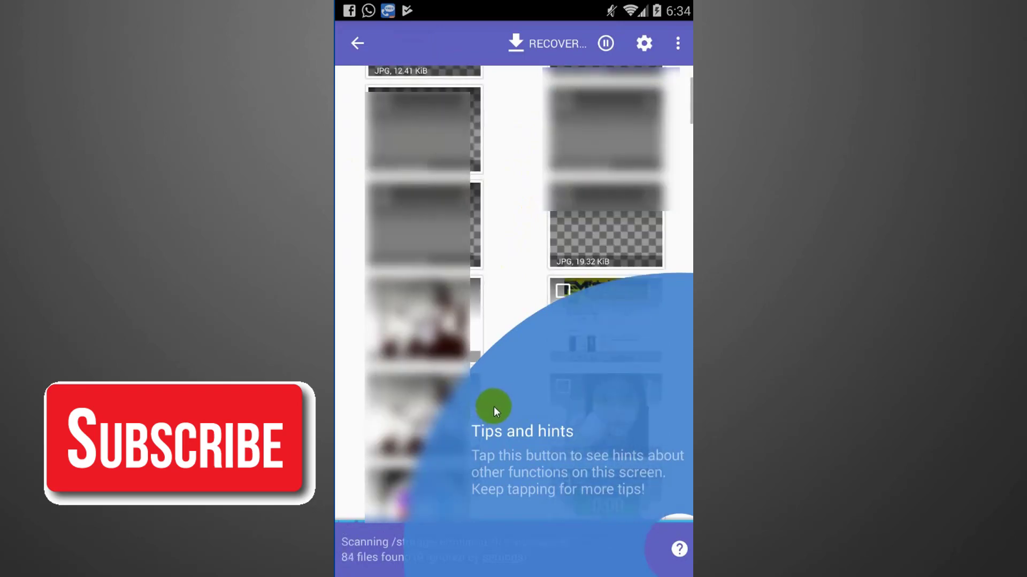
pyautogui.click(667, 543)
pyautogui.scroll(-2, 509, 459)
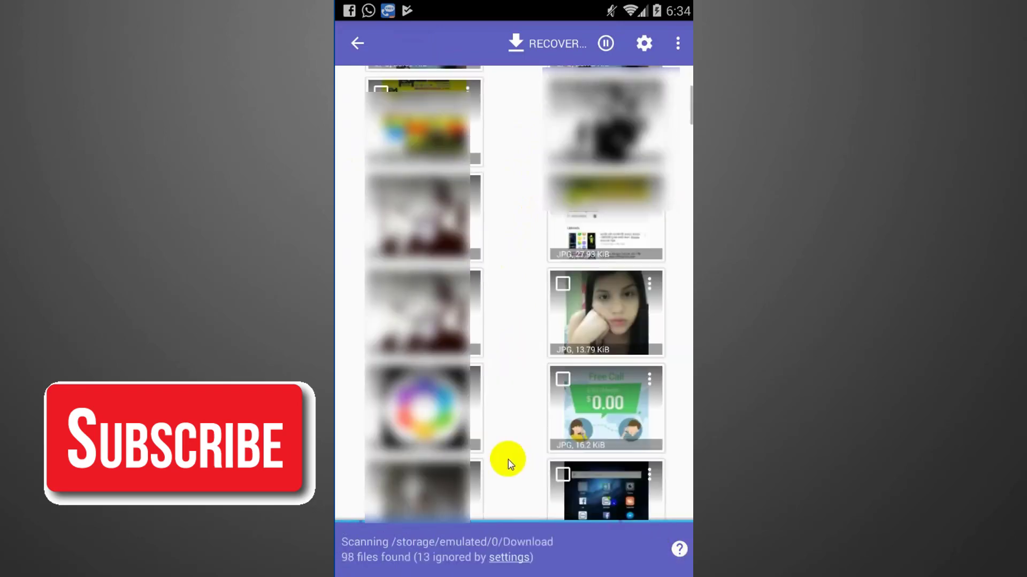
pyautogui.scroll(-1, 509, 460)
pyautogui.scroll(-1, 508, 459)
pyautogui.scroll(-1, 508, 459)
pyautogui.scroll(-2, 509, 463)
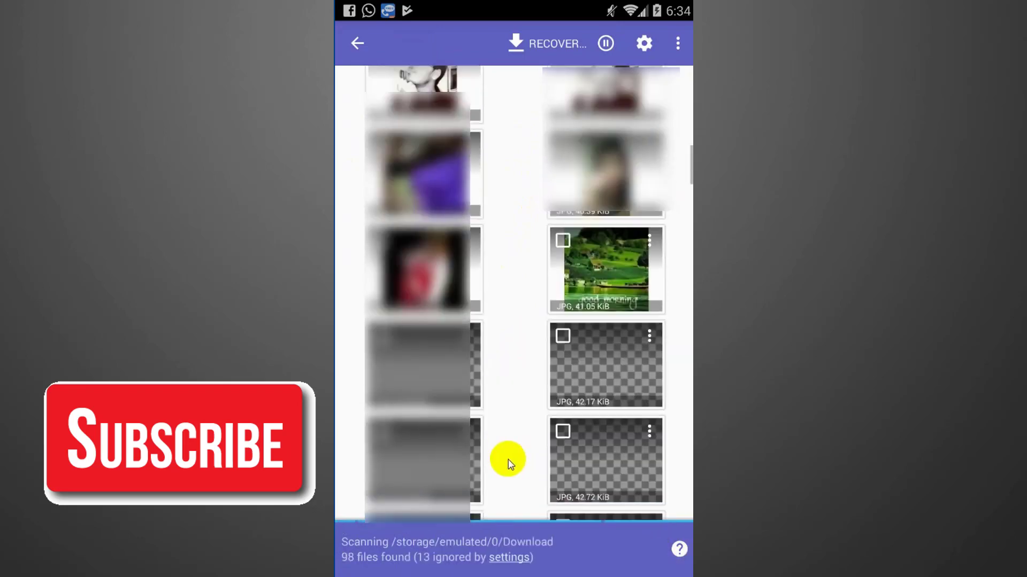
pyautogui.scroll(-2, 509, 463)
pyautogui.scroll(-2, 509, 463)
pyautogui.scroll(-1, 509, 463)
pyautogui.scroll(2, 508, 463)
pyautogui.scroll(2, 509, 463)
pyautogui.scroll(1, 508, 463)
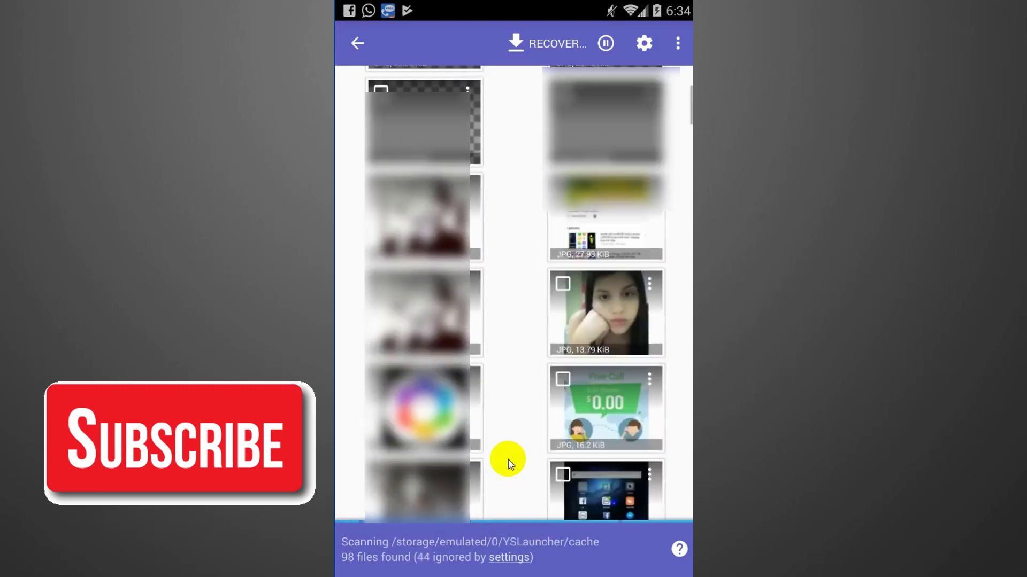
pyautogui.scroll(1, 509, 463)
pyautogui.scroll(2, 509, 462)
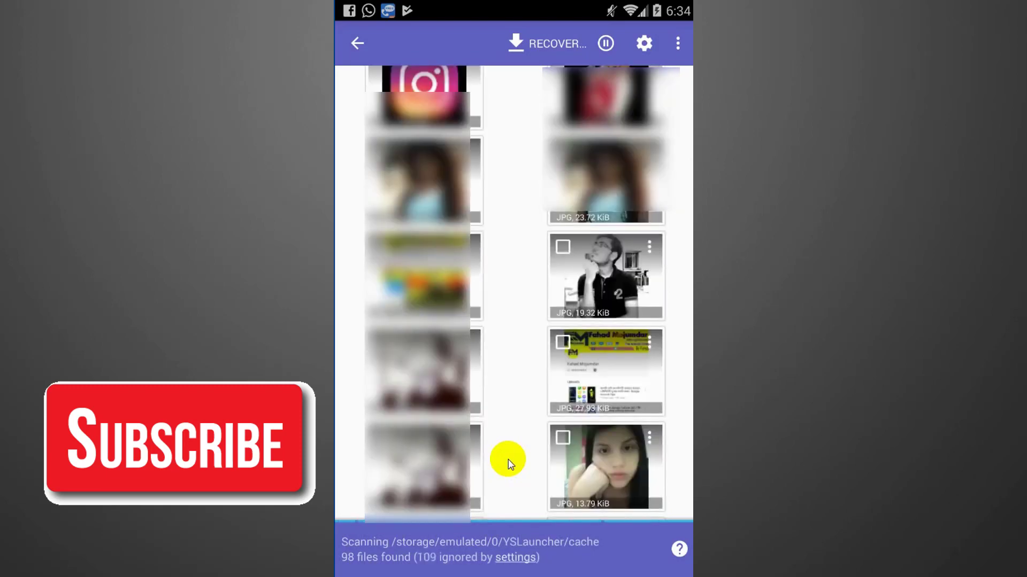
pyautogui.scroll(1, 509, 463)
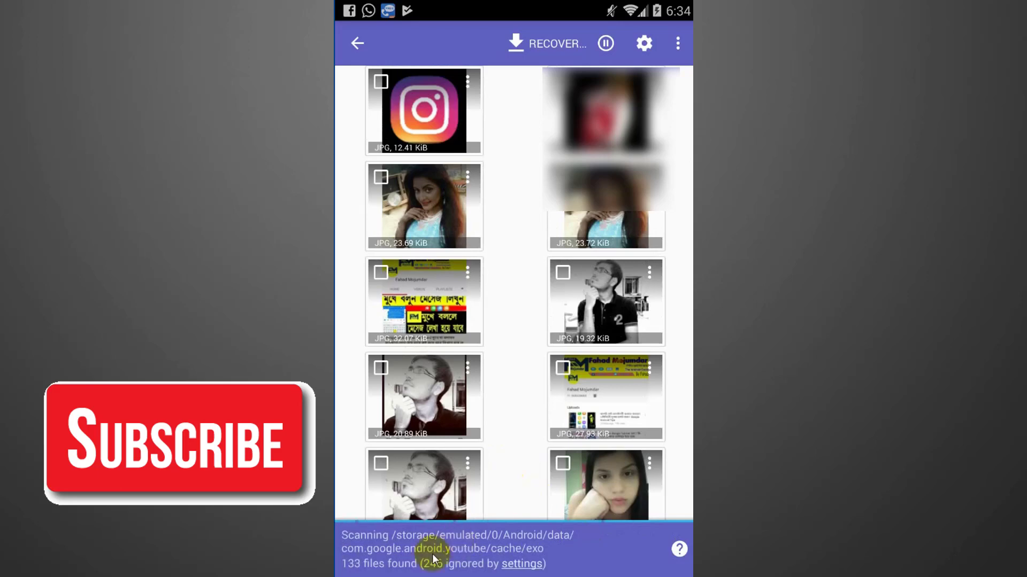
pyautogui.click(451, 480)
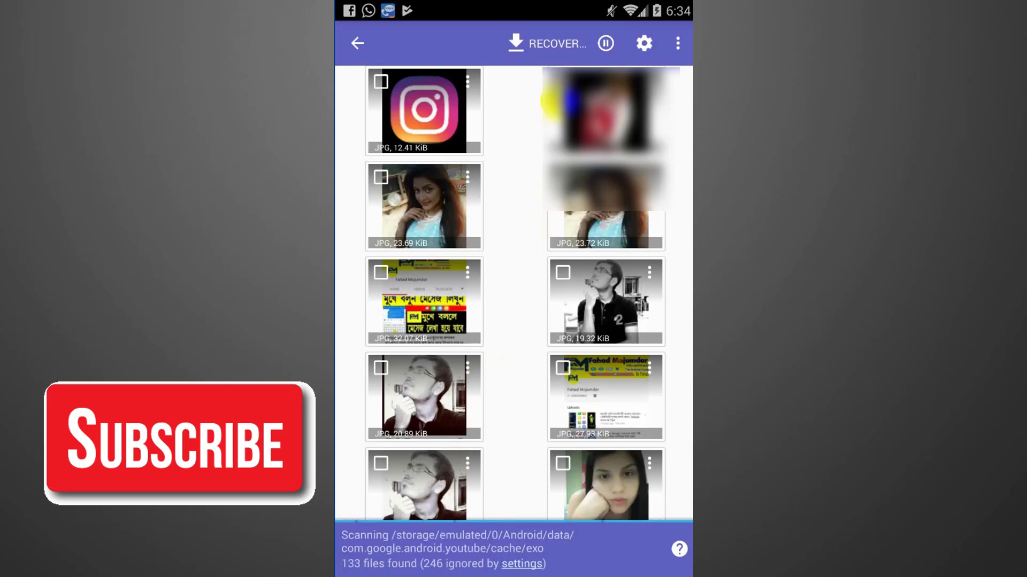
pyautogui.click(605, 43)
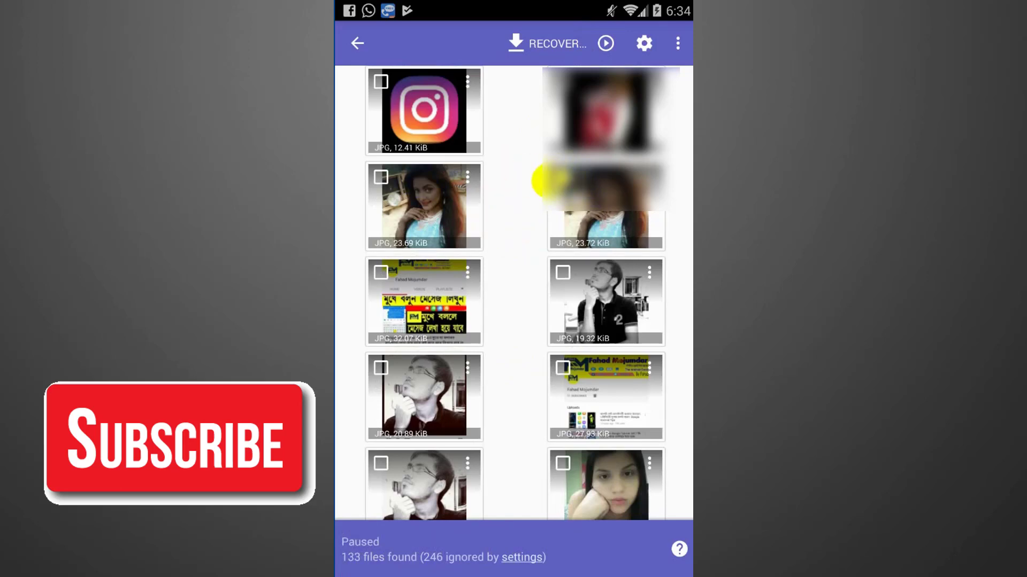
pyautogui.scroll(-2, 522, 202)
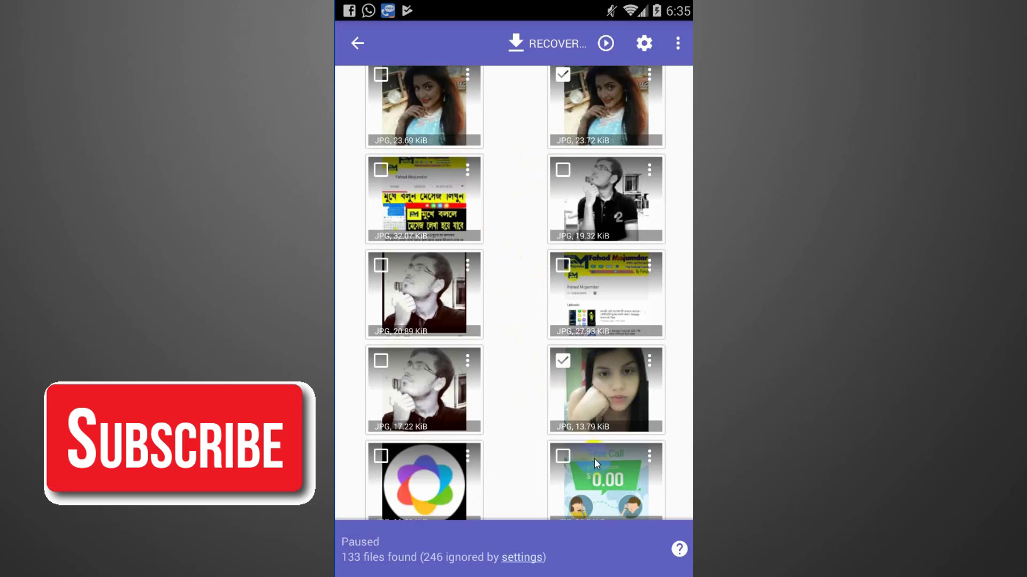
# - Tick the Free Call photo and start recovering the marked photos
pyautogui.click(565, 457)
pyautogui.click(547, 46)
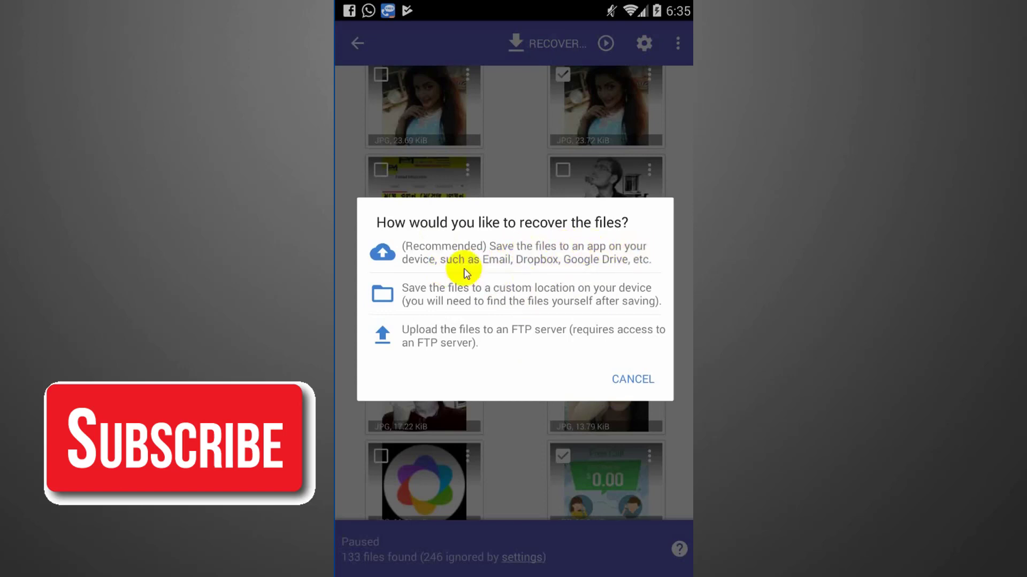
# - Send the three photos to Outlook via 'Save to an app', stopping at Outlook's sign-in
pyautogui.click(521, 258)
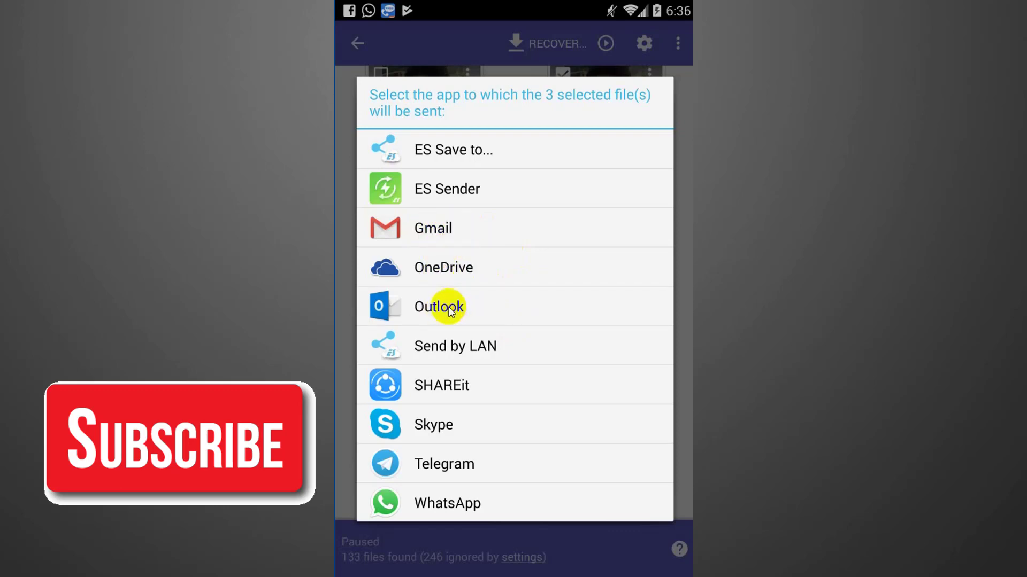
pyautogui.click(478, 312)
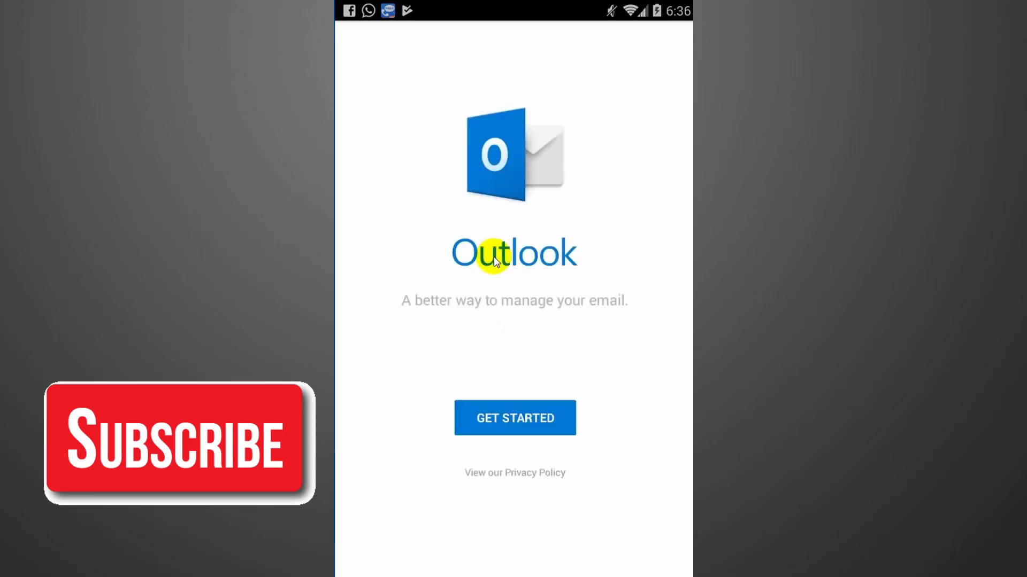
pyautogui.click(519, 424)
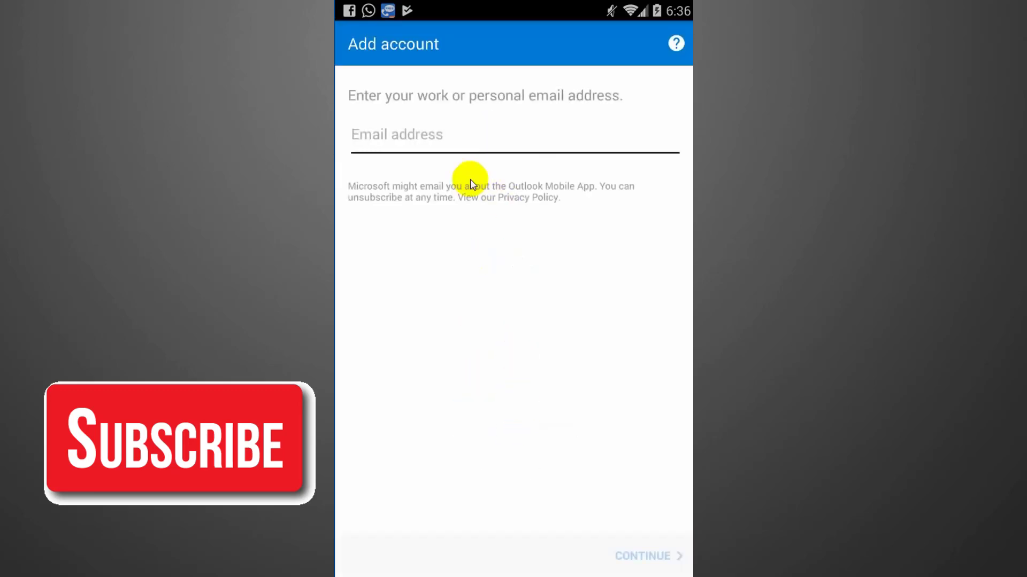
pyautogui.click(680, 515)
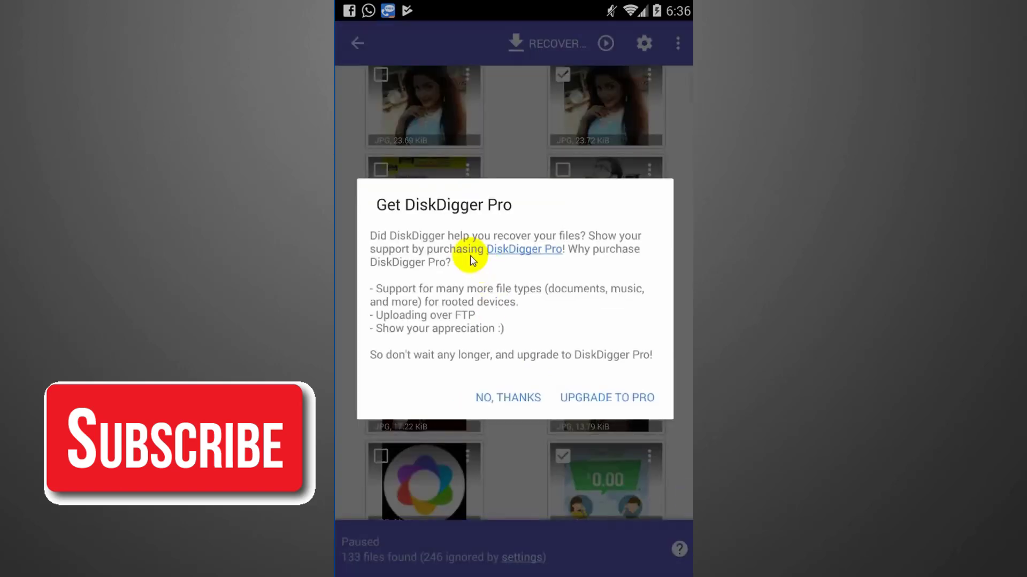
# - Dismiss the Pro prompt and recover the three ticked photos into a Gmail draft
pyautogui.click(507, 398)
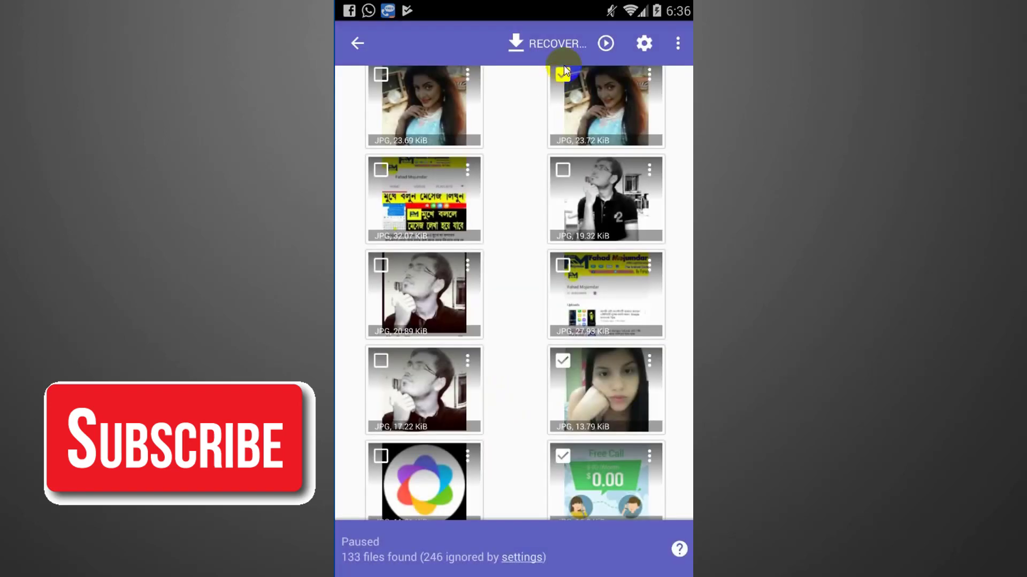
pyautogui.click(561, 171)
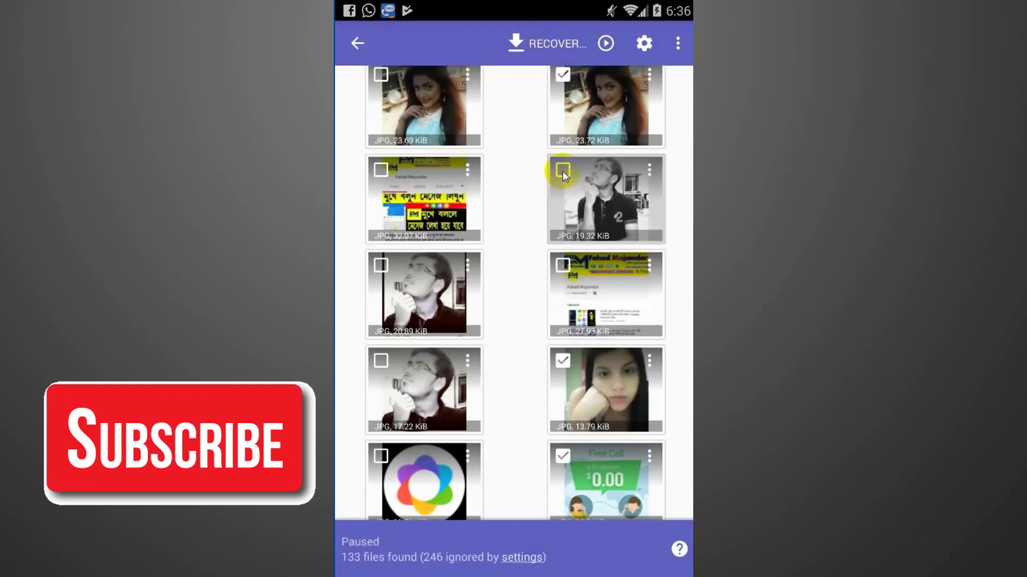
pyautogui.click(544, 47)
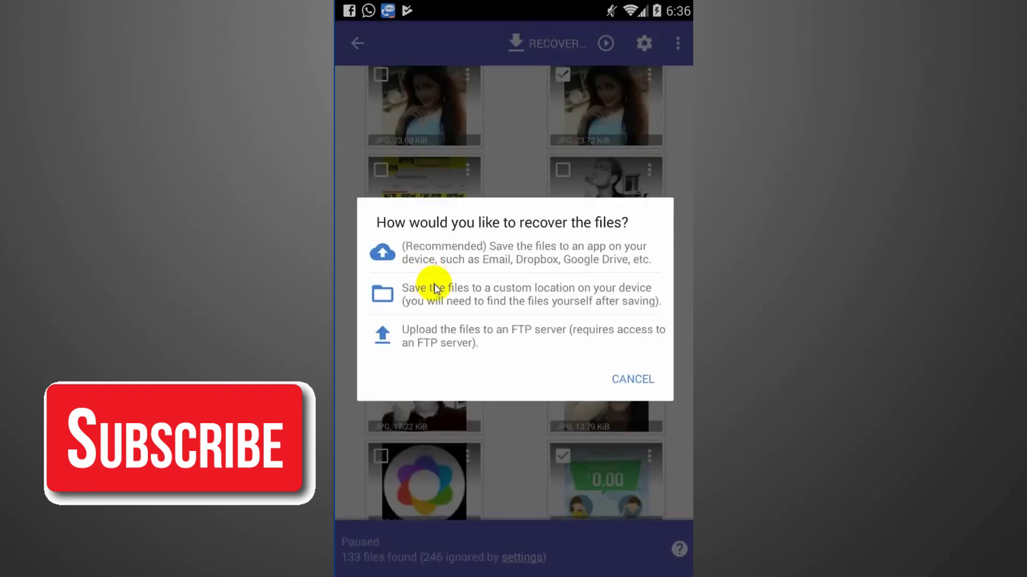
pyautogui.click(457, 253)
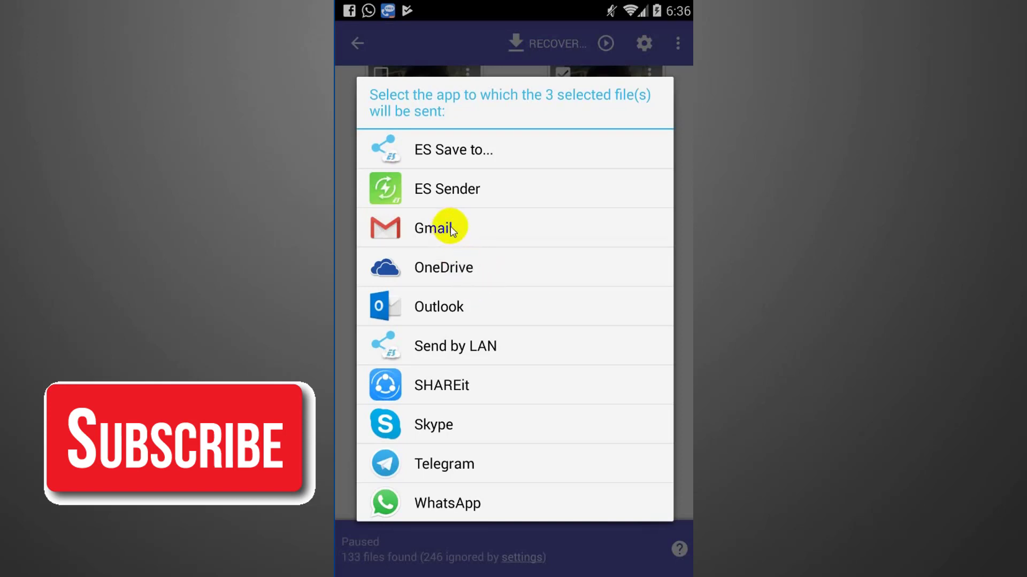
pyautogui.click(433, 228)
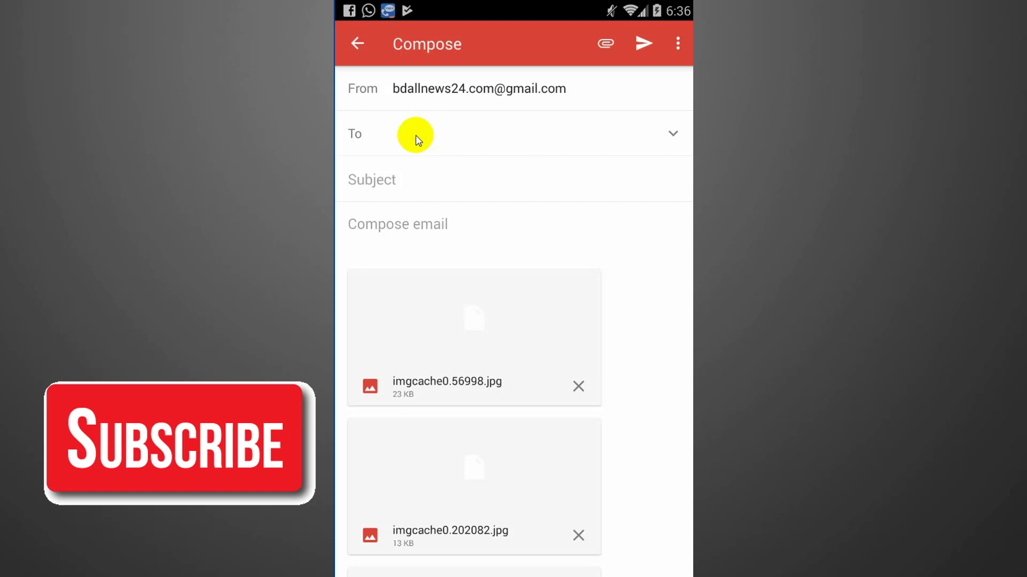
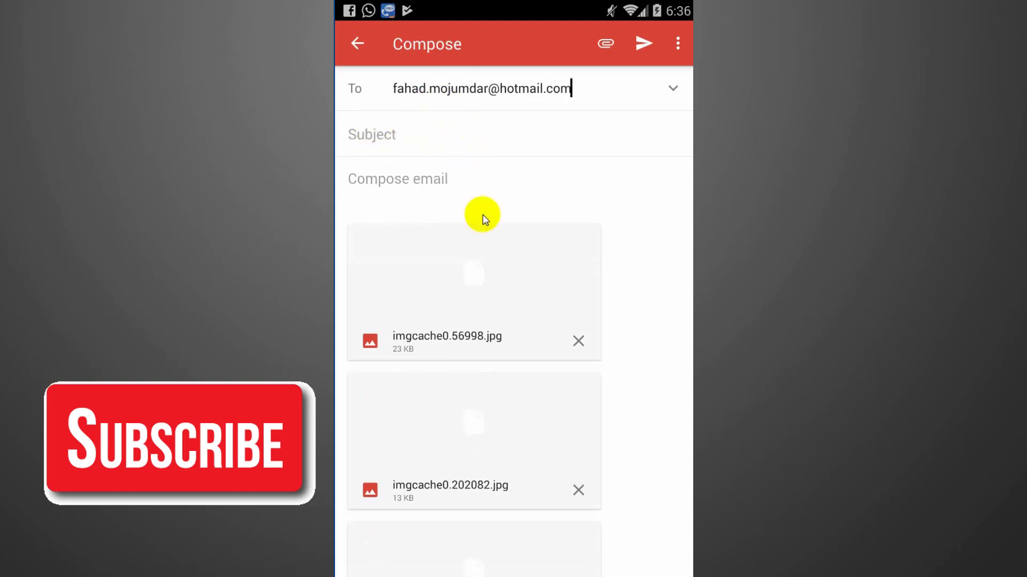
pyautogui.scroll(-3, 496, 275)
pyautogui.scroll(3, 471, 322)
pyautogui.scroll(-1, 470, 321)
pyautogui.scroll(-2, 470, 336)
pyautogui.scroll(3, 481, 337)
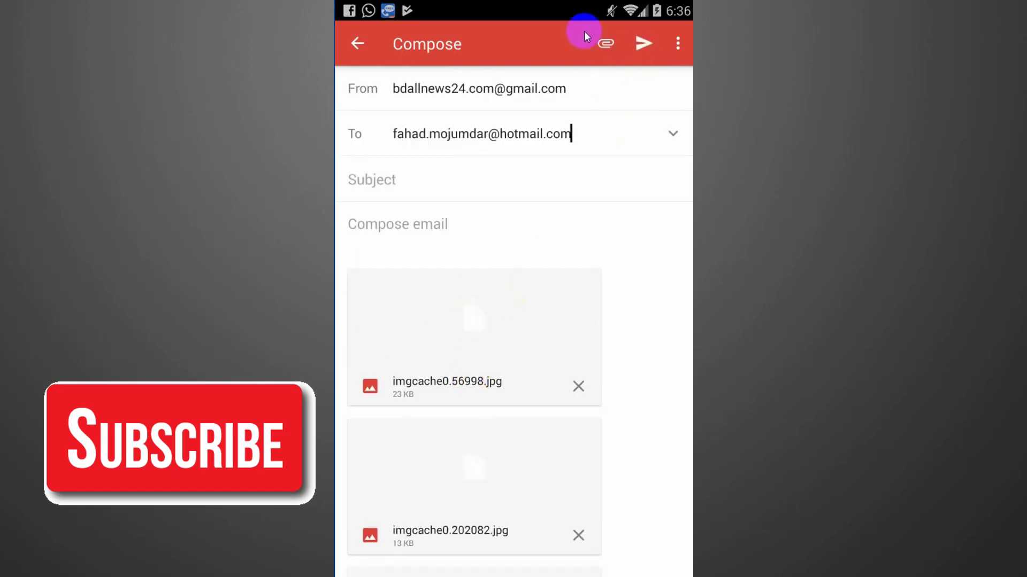
# - Send the Gmail message with the three recovered JPG attachments to the Hotmail recipient
pyautogui.click(609, 48)
pyautogui.click(640, 44)
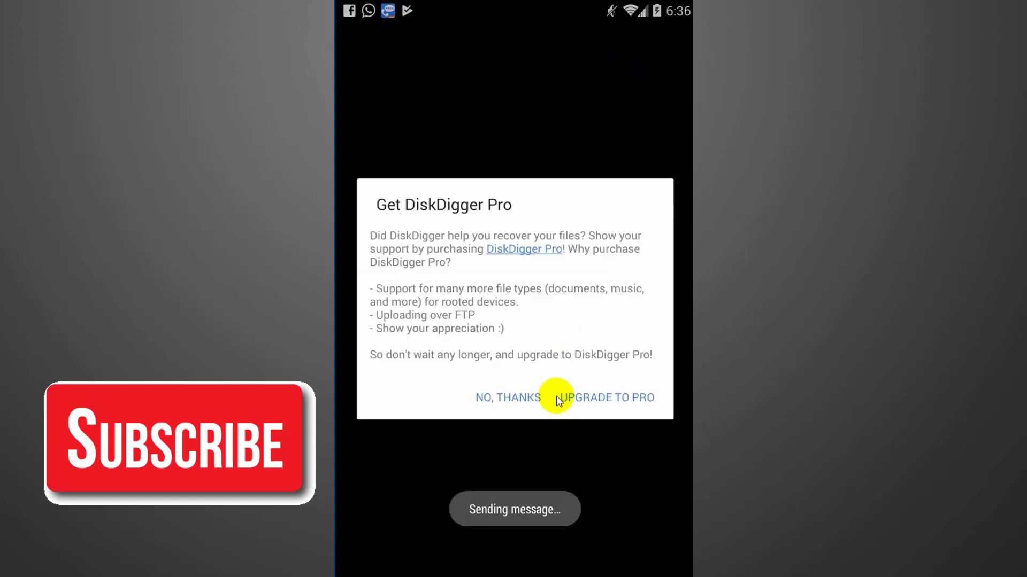
pyautogui.click(503, 397)
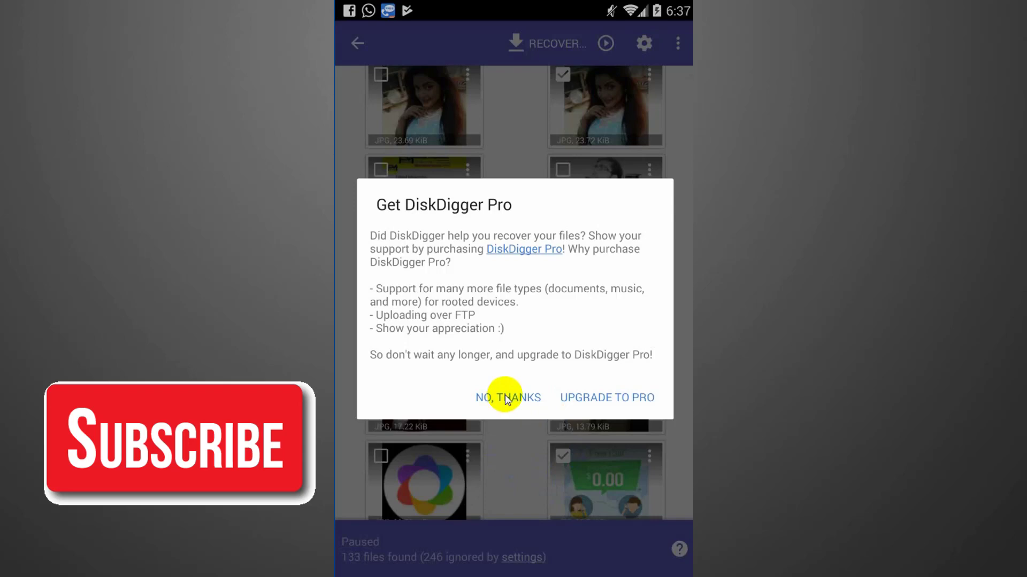
# - Dismiss DiskDigger's Pro prompt and open the '(No subject)' message in Outlook.com
pyautogui.click(508, 399)
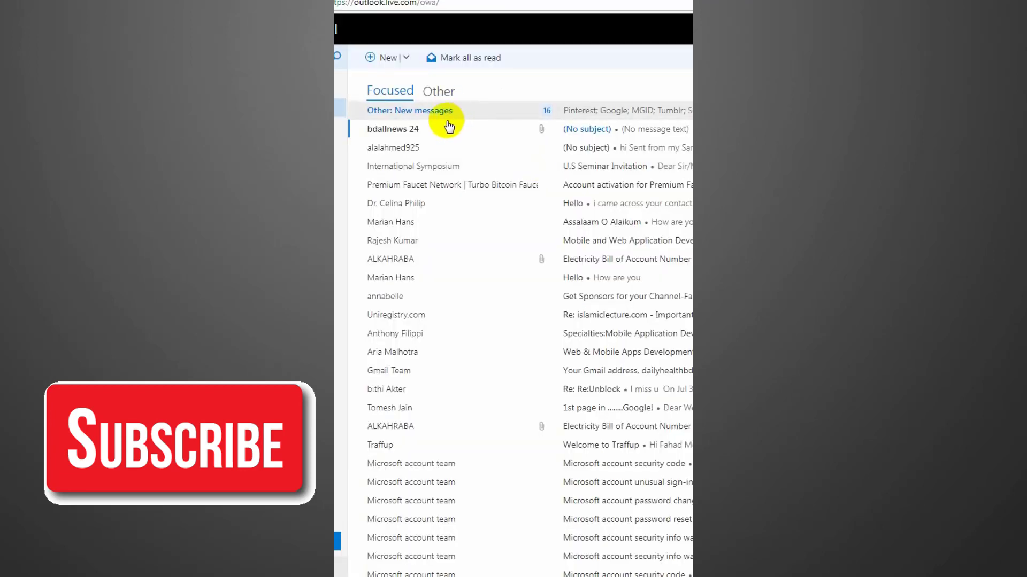
pyautogui.click(393, 131)
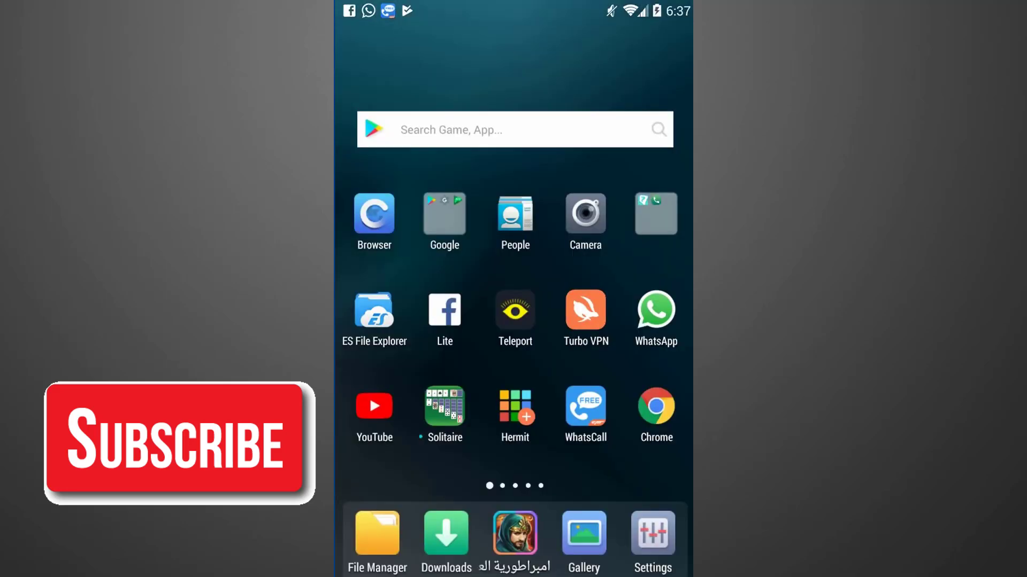
# - Leave DiskDigger for the home screen and swipe to another page of apps
pyautogui.moveTo(370, 396); pyautogui.dragTo(401, 424)
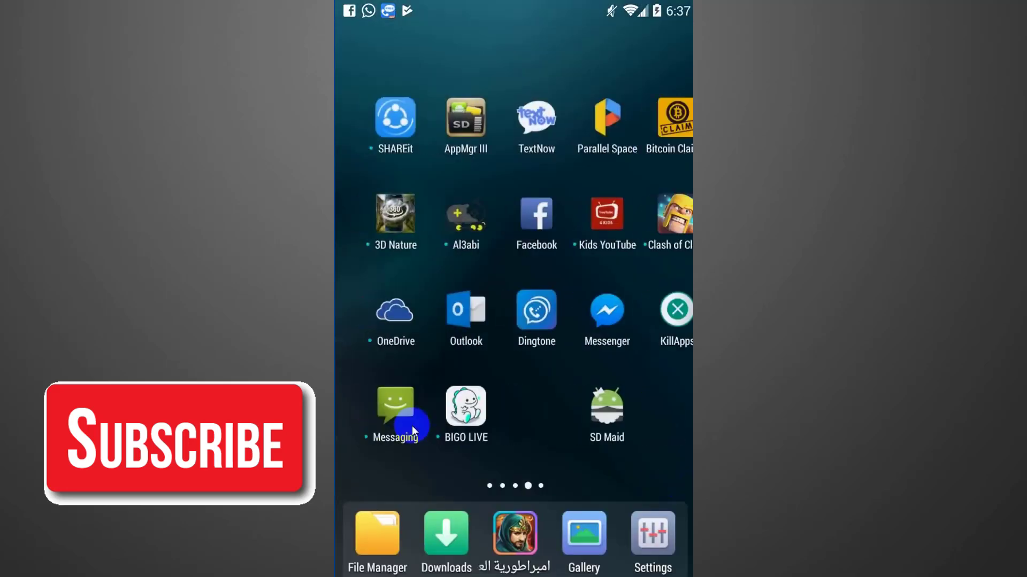
pyautogui.moveTo(385, 384); pyautogui.dragTo(546, 368)
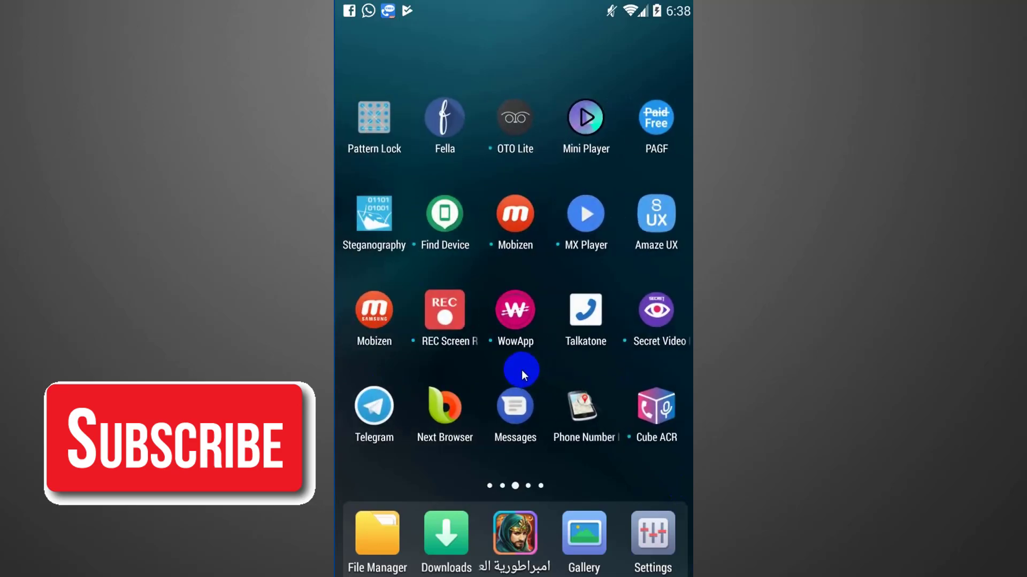